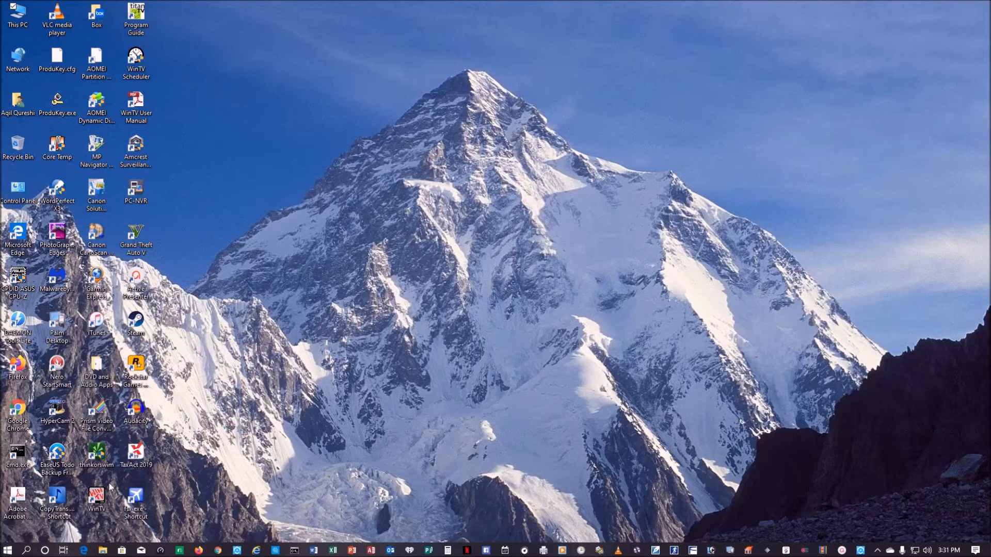
Run ipconfig in a Command Prompt to look up the computer's IPv4 address and default gateway, and close the window
left_click(24, 551)
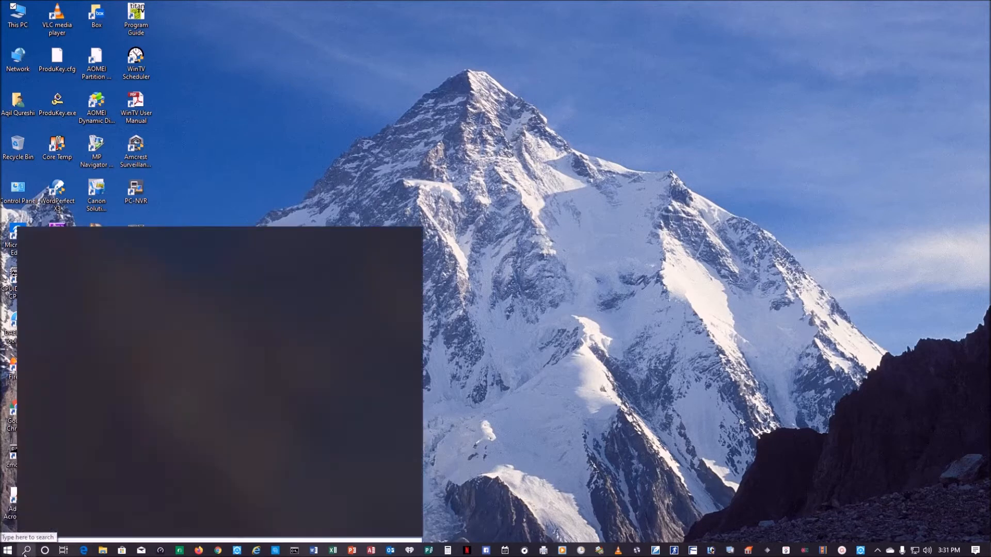
type("cmd")
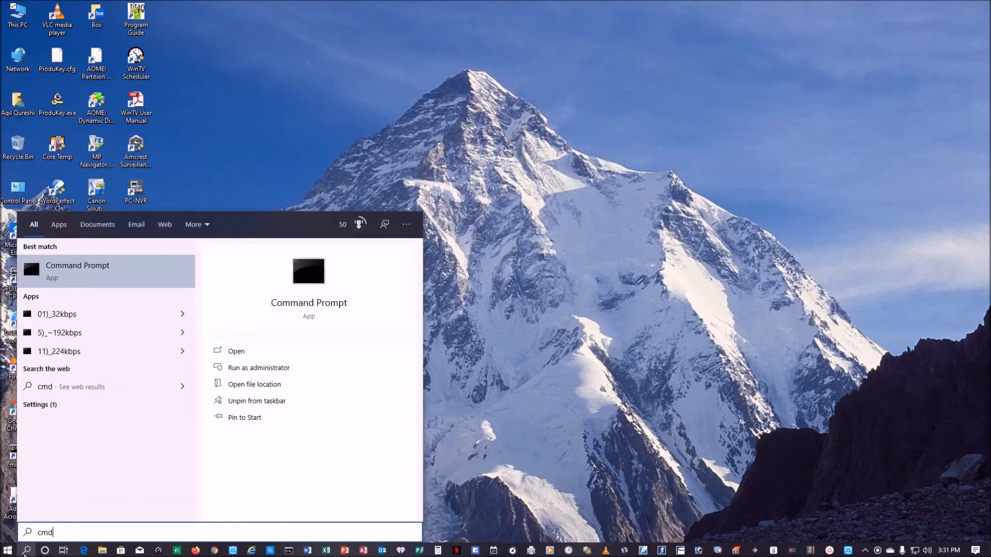
key("Return")
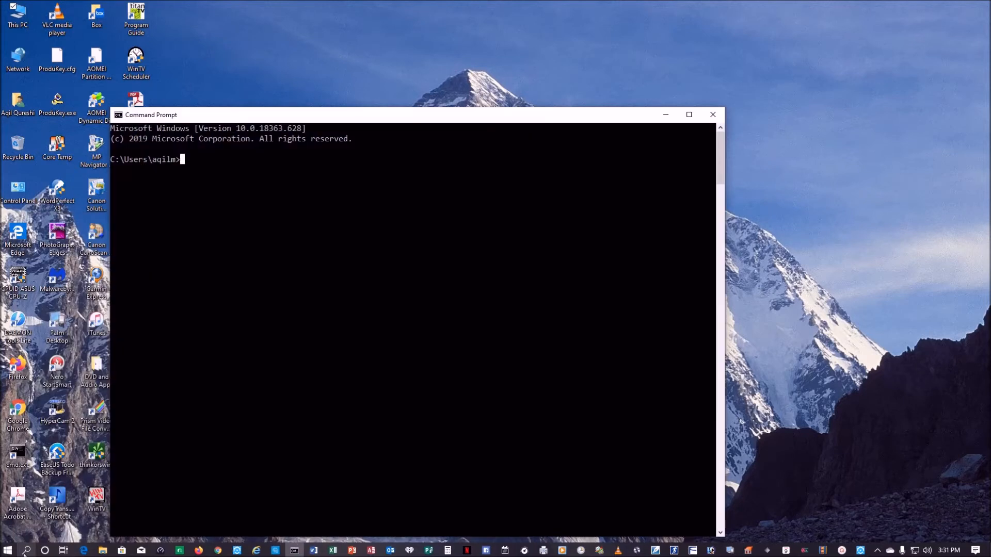
type("ipconfig")
key("Return")
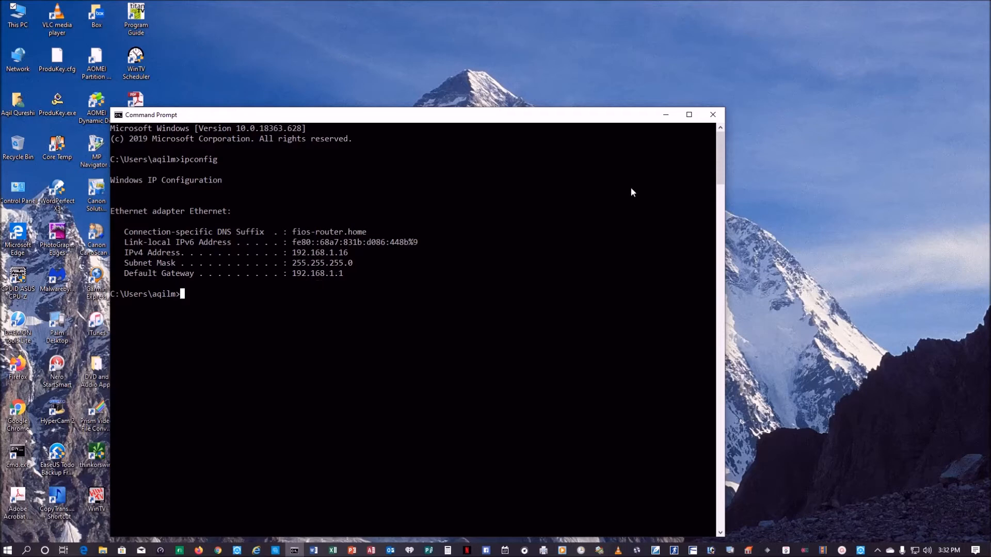
left_click(714, 113)
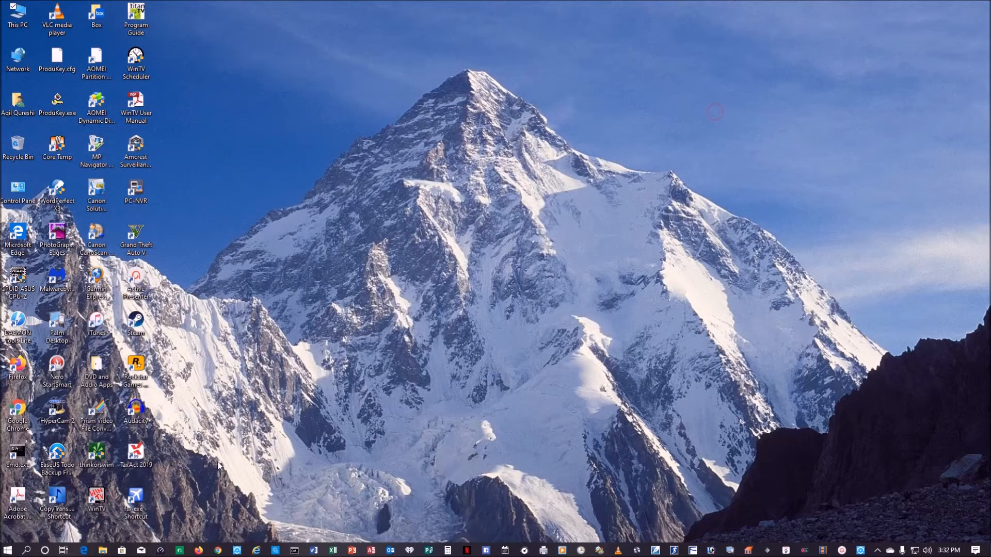
Go to the router page at 192.168.1.1 in Firefox and accept the self-signed certificate risk
left_click(199, 552)
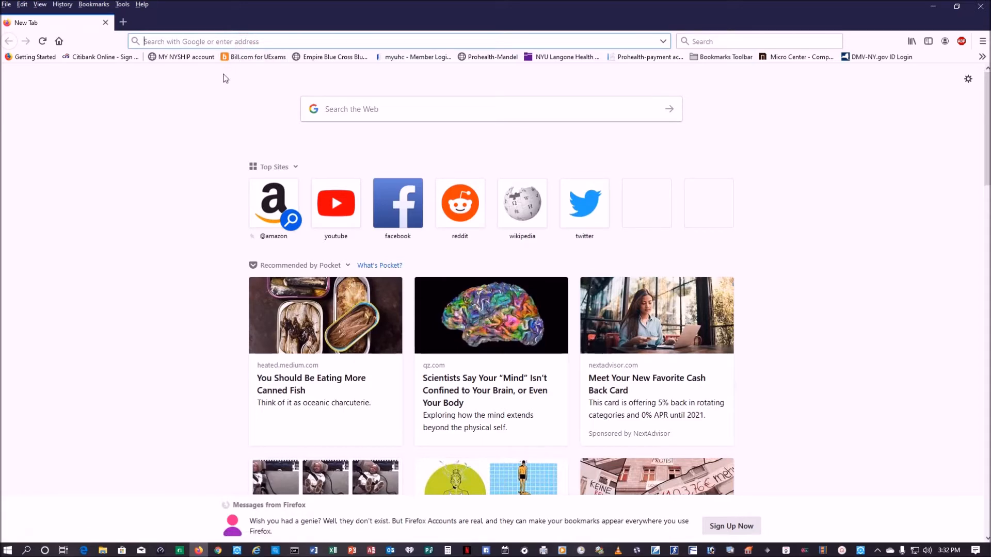
type("192.168.1.1")
key("Return")
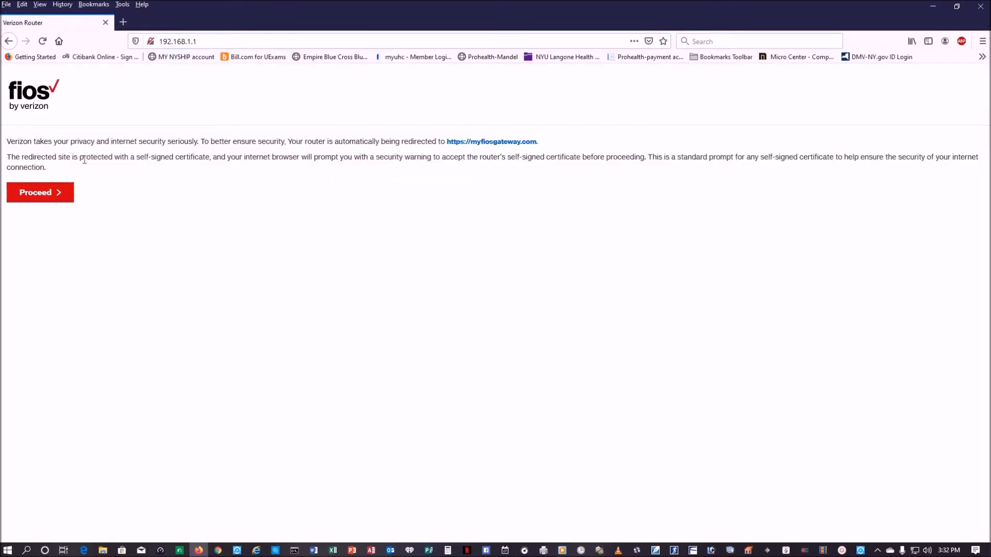
left_click(27, 196)
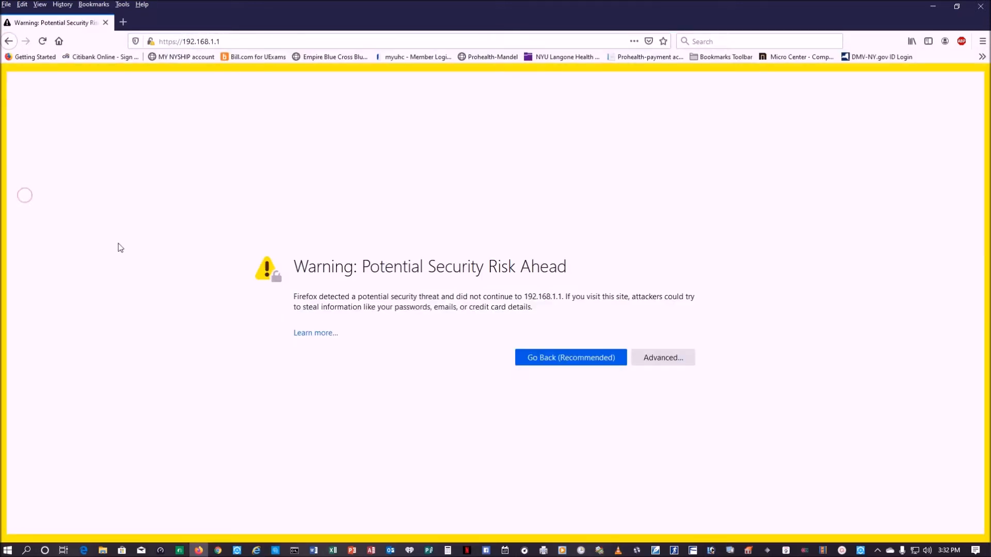
left_click(670, 359)
left_click(589, 513)
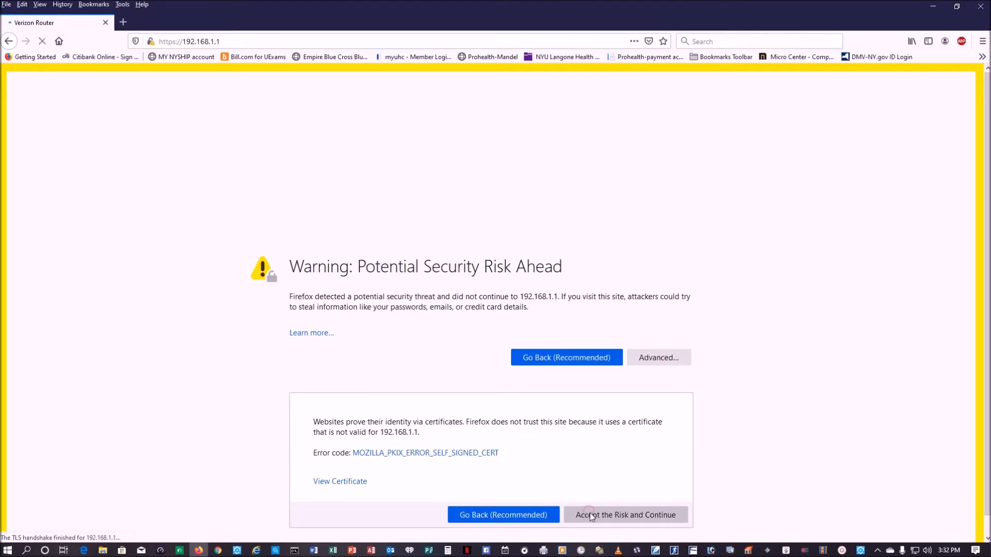
Log in to the router by entering the admin password, retyping it after clearing the first entry
left_click(538, 269)
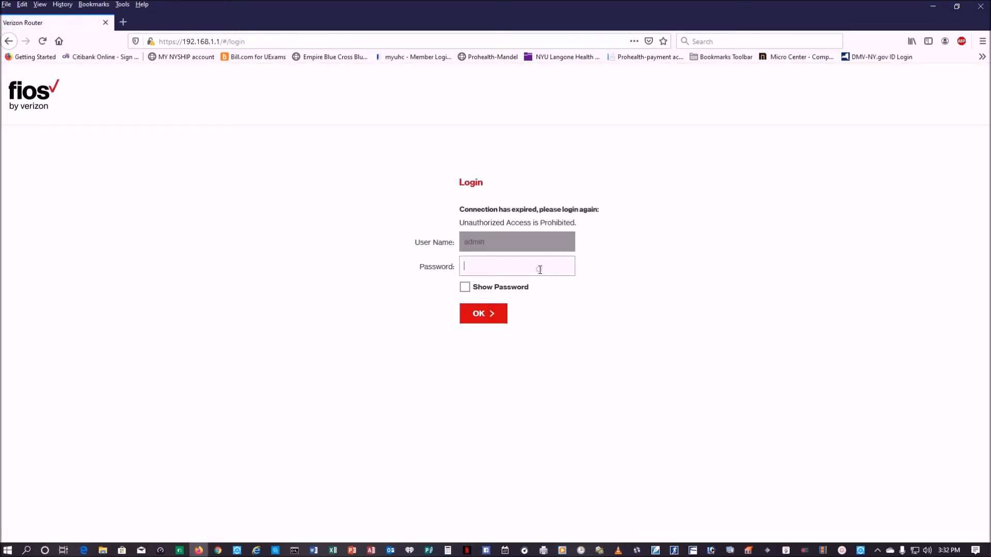
type("********")
key("BackSpace")
key("BackSpace")
key("BackSpace")
key("BackSpace")
key("BackSpace")
key("BackSpace")
key("BackSpace")
type("********")
key("Return")
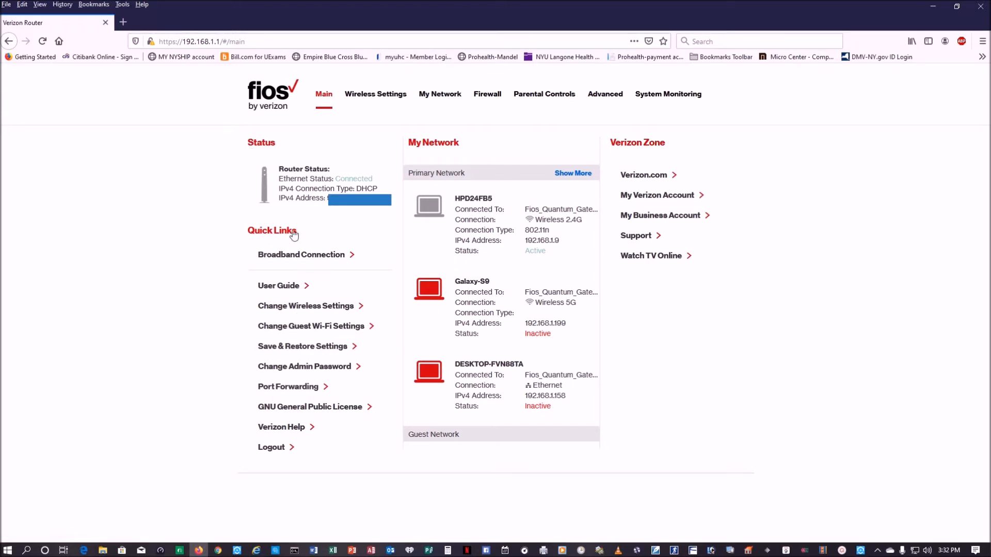
Open the router firewall's port forwarding page
left_click(494, 96)
left_click(281, 211)
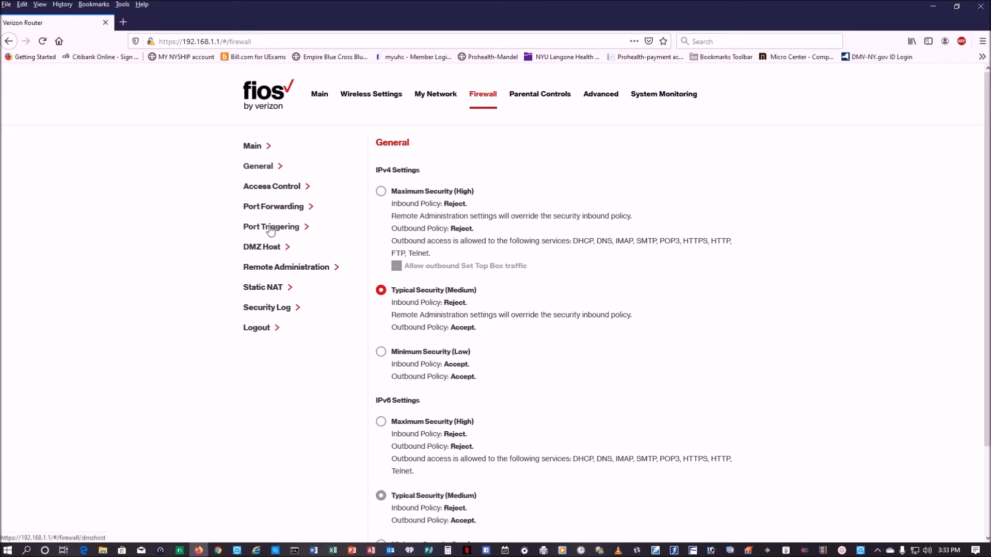
left_click(274, 211)
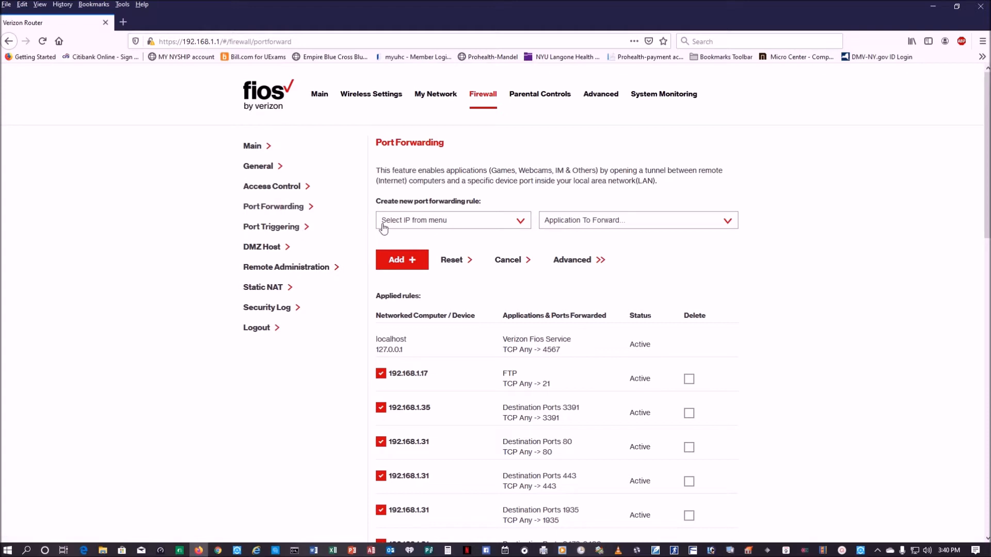
Select 192.168.1.16 as the device and Custom Ports as the application for the new port forwarding rule
left_click(521, 223)
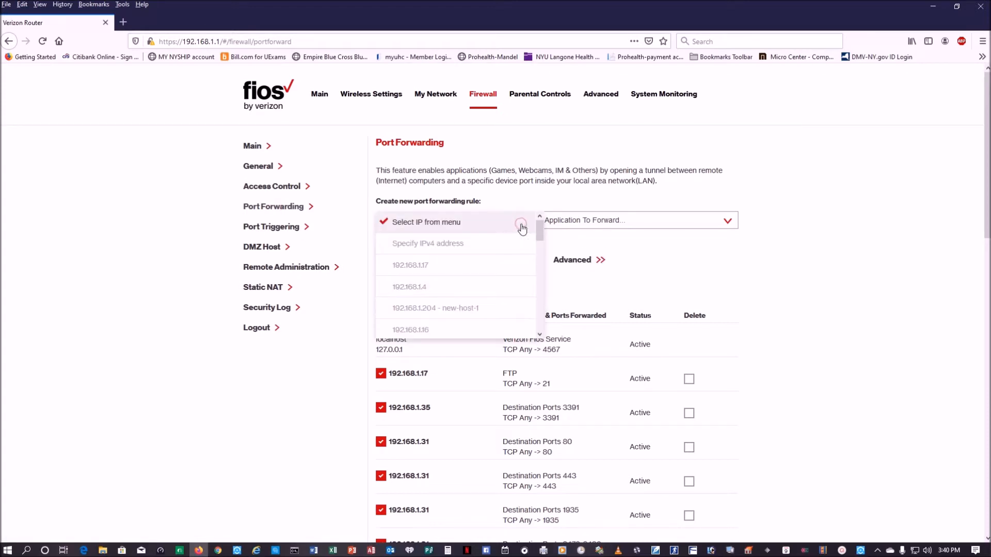
left_click(470, 330)
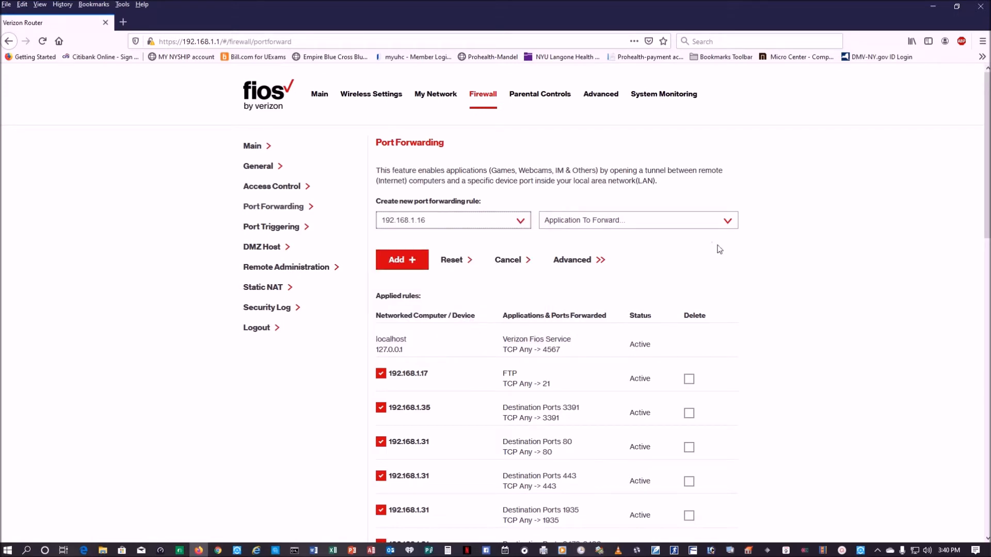
left_click(724, 228)
scroll(725, 253, "down", 1)
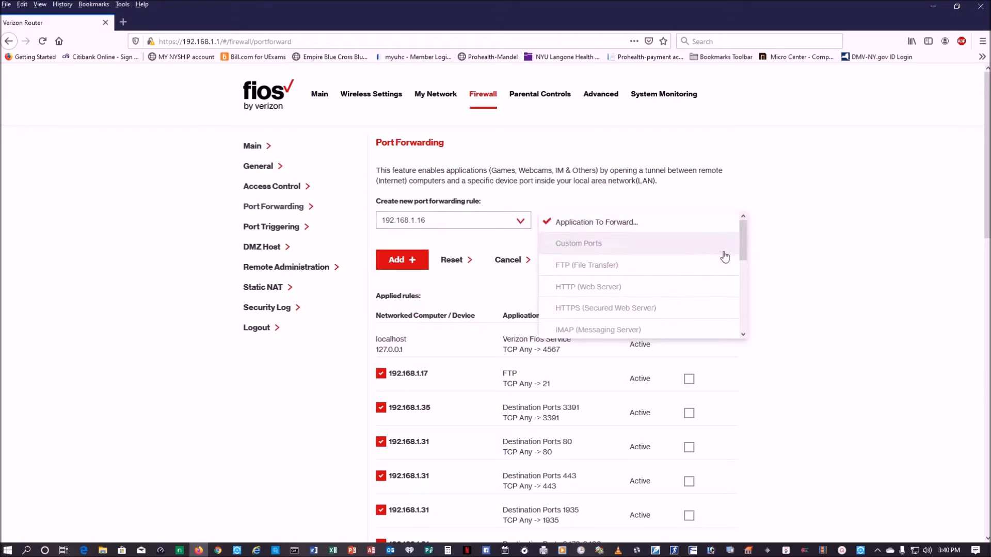
scroll(732, 281, "down", 10)
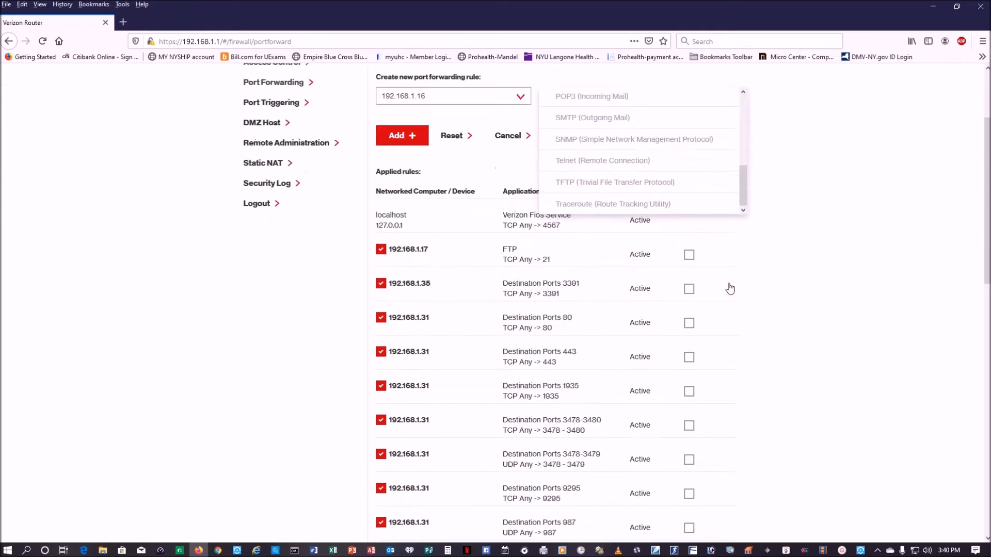
scroll(702, 191, "up", 3)
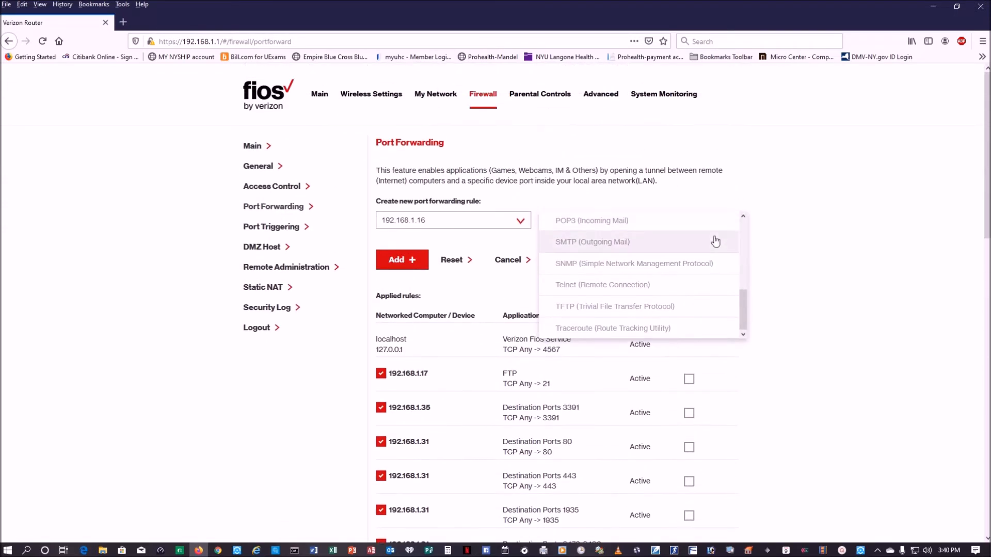
scroll(699, 260, "up", 6)
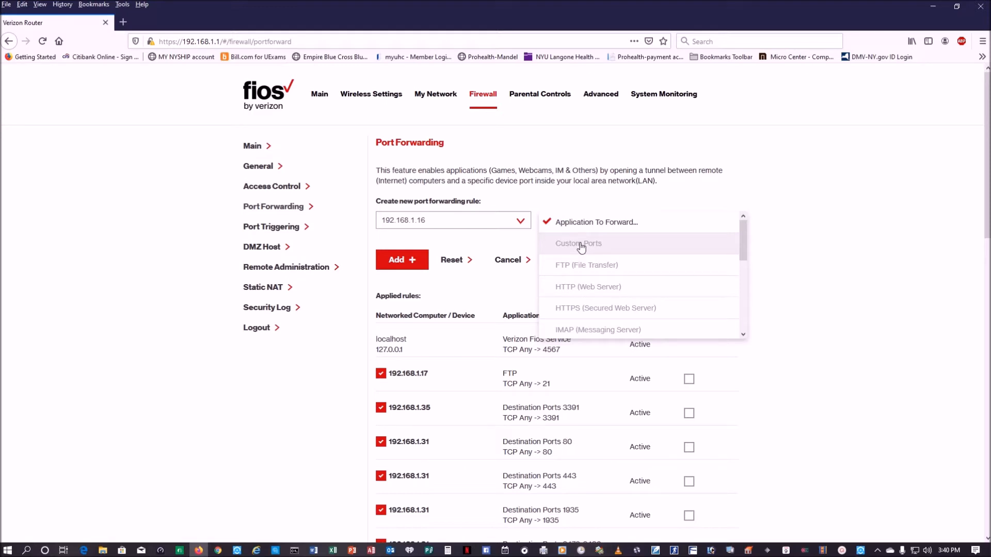
left_click(581, 248)
Set the rule's custom TCP port to 3389, add the rule, and locate it among the applied rules
left_click(662, 245)
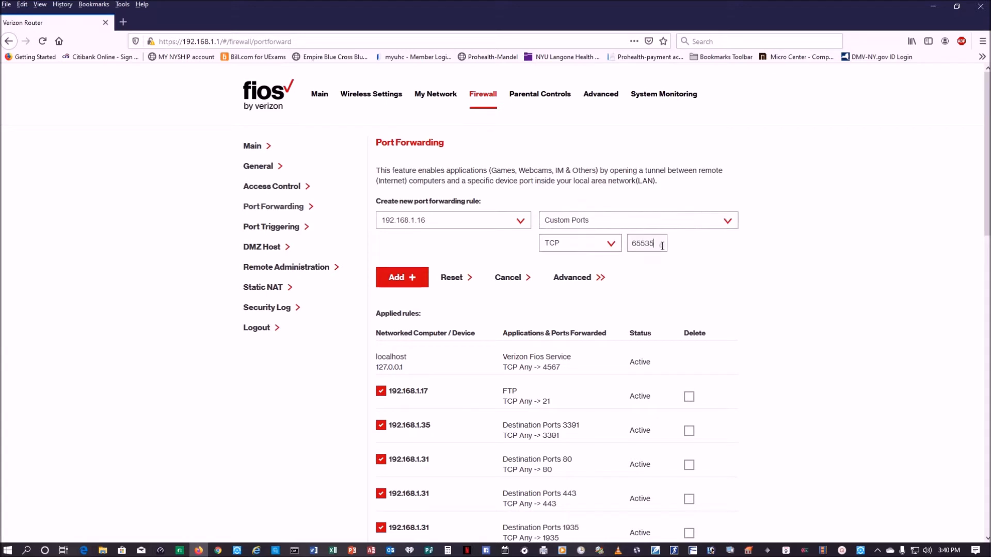
key("BackSpace")
key("BackSpace")
key("BackSpace")
key("BackSpace")
key("BackSpace")
type("3389")
left_click(406, 283)
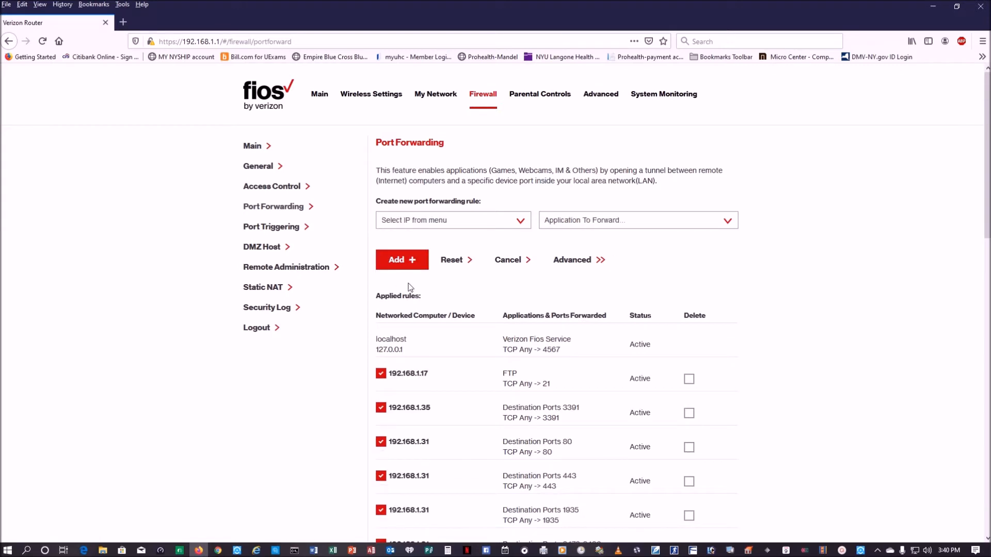
scroll(523, 320, "down", 3)
scroll(523, 320, "down", 5)
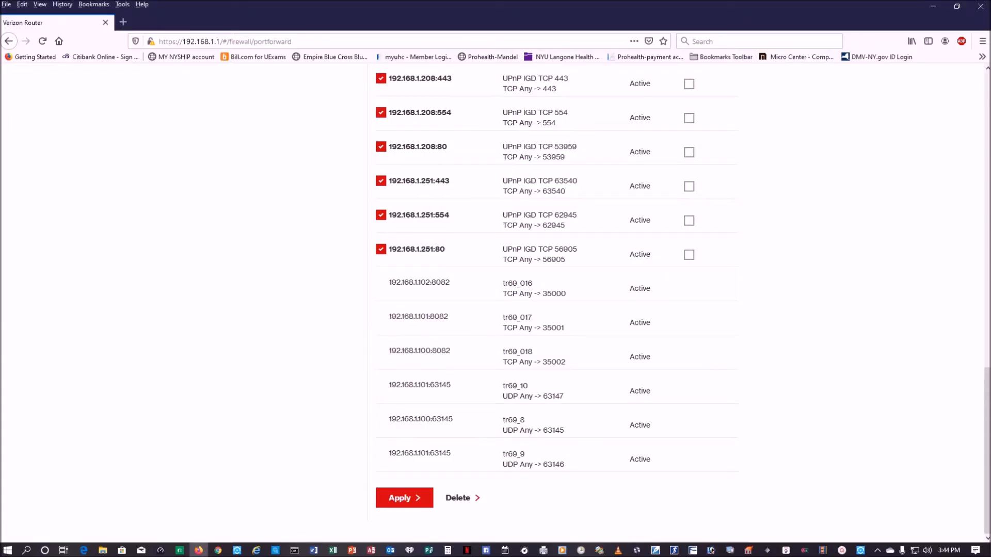
scroll(596, 217, "up", 6)
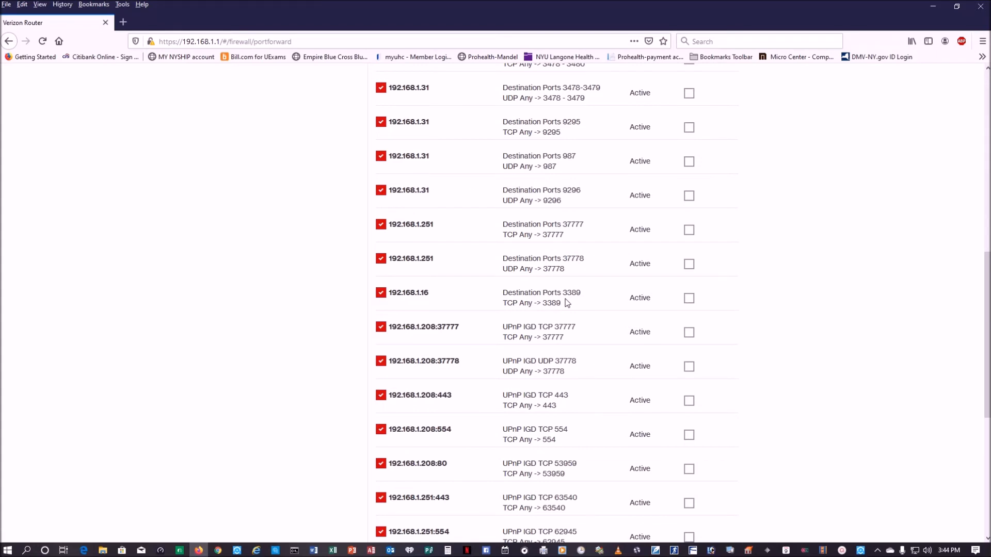
Search Windows for "rdp" and open Remote Desktop Connection
left_click(27, 551)
type("rdp")
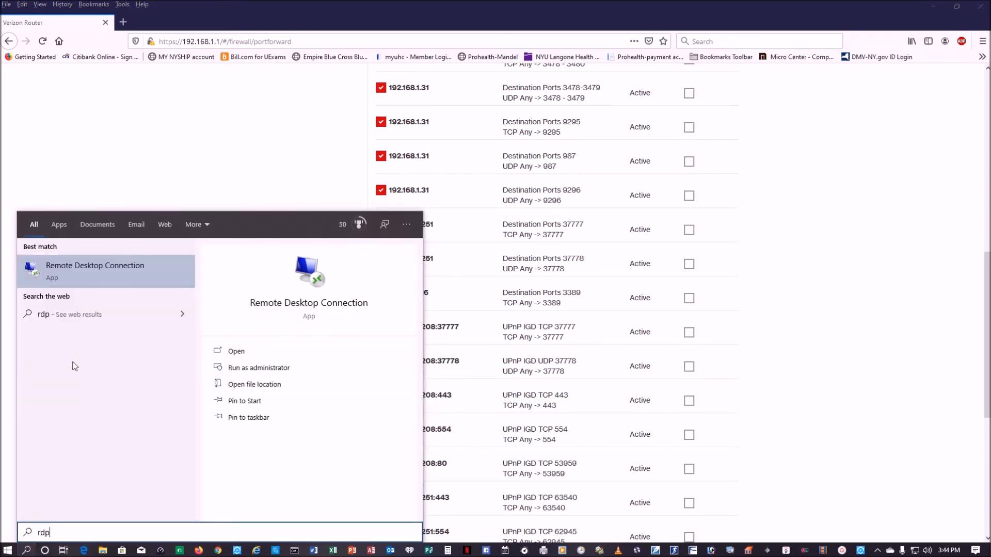
left_click(86, 265)
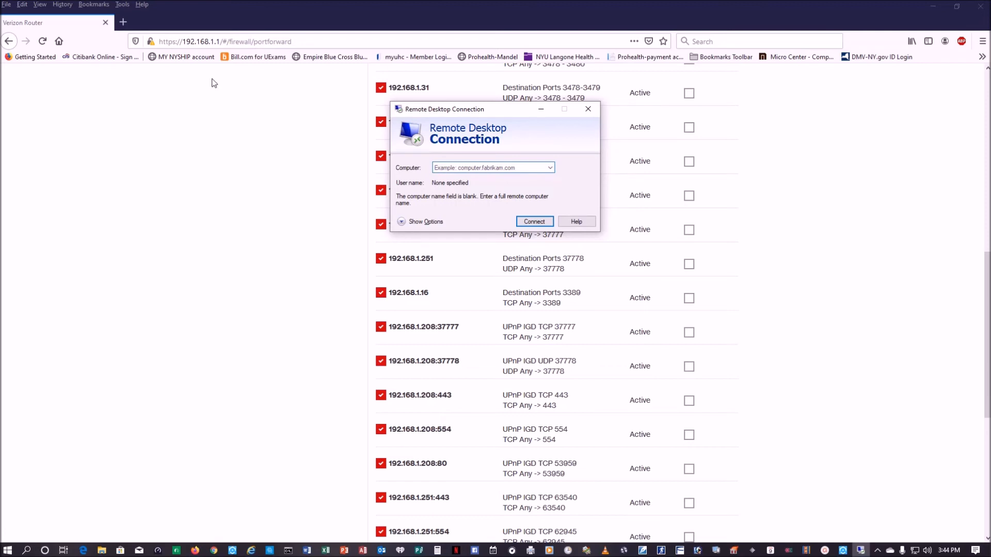
Enter the web search query "what is my ip address" in a new Firefox tab without submitting it, and close the tab
left_click(127, 25)
left_click(391, 109)
type("what ")
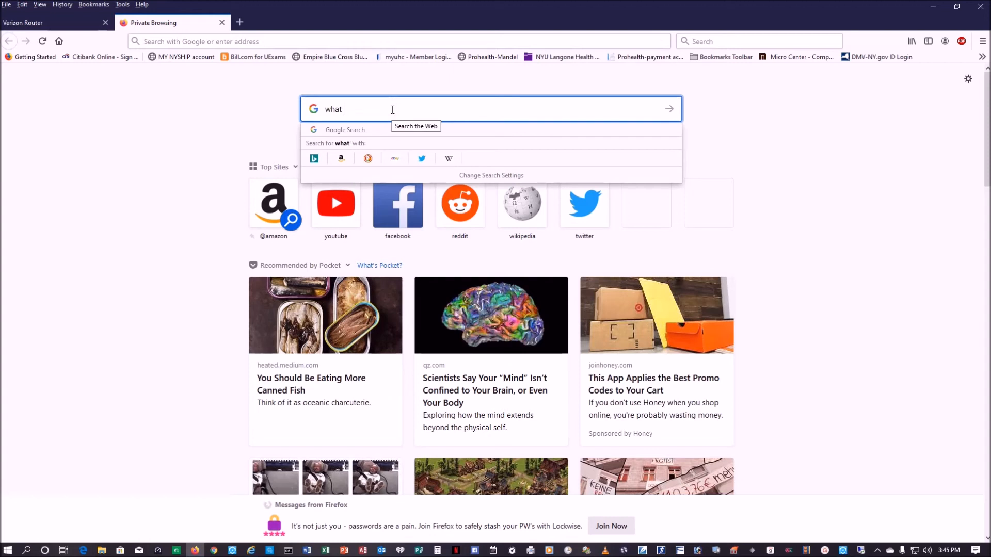
type("is my i")
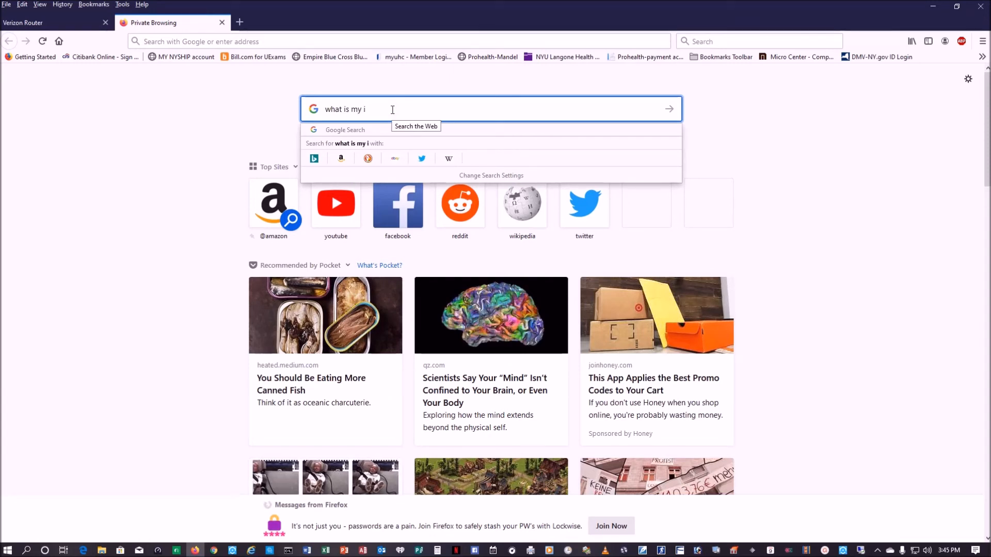
type("p address")
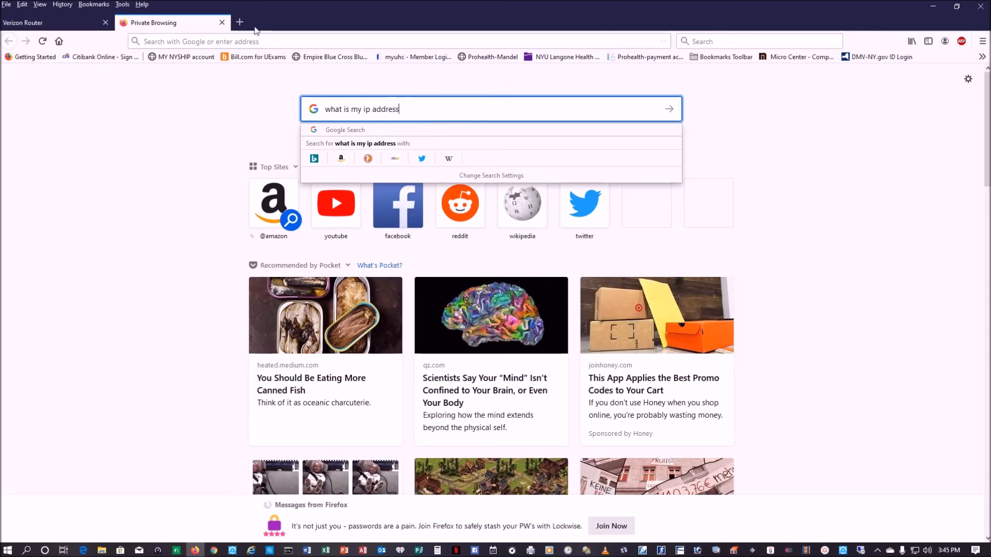
left_click(222, 22)
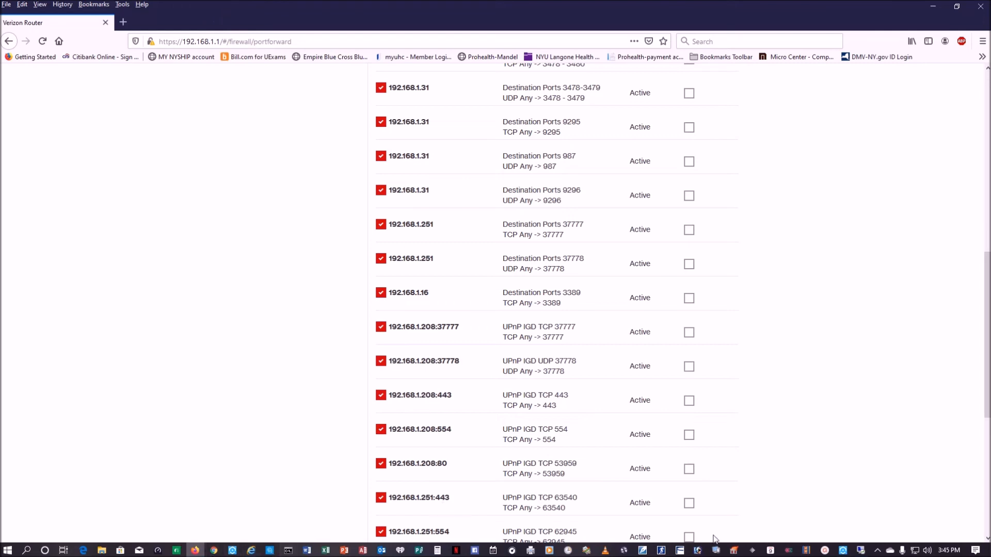
Bring back the Remote Desktop Connection window and close it
left_click(861, 551)
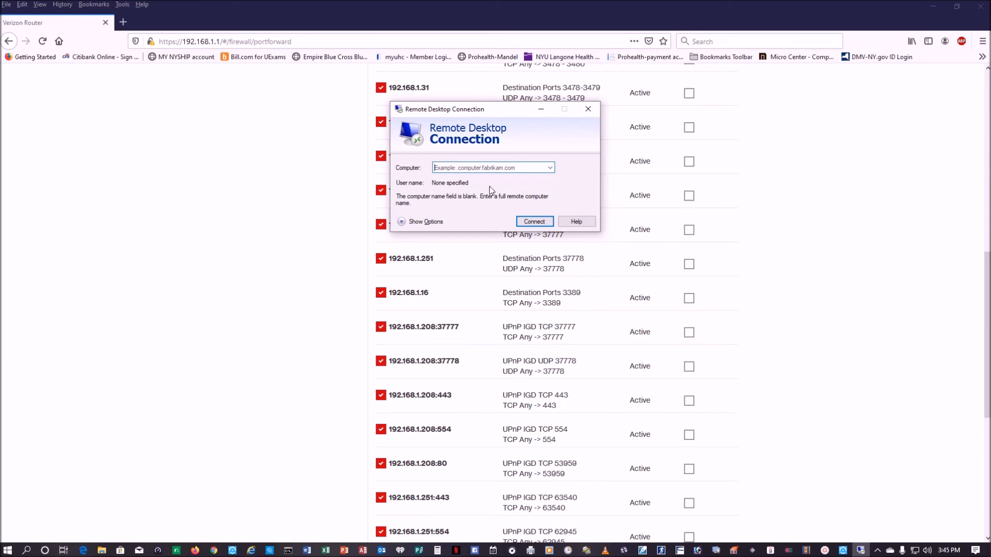
left_click(588, 110)
Log out of the router's administration page and close the browser
scroll(584, 216, "up", 4)
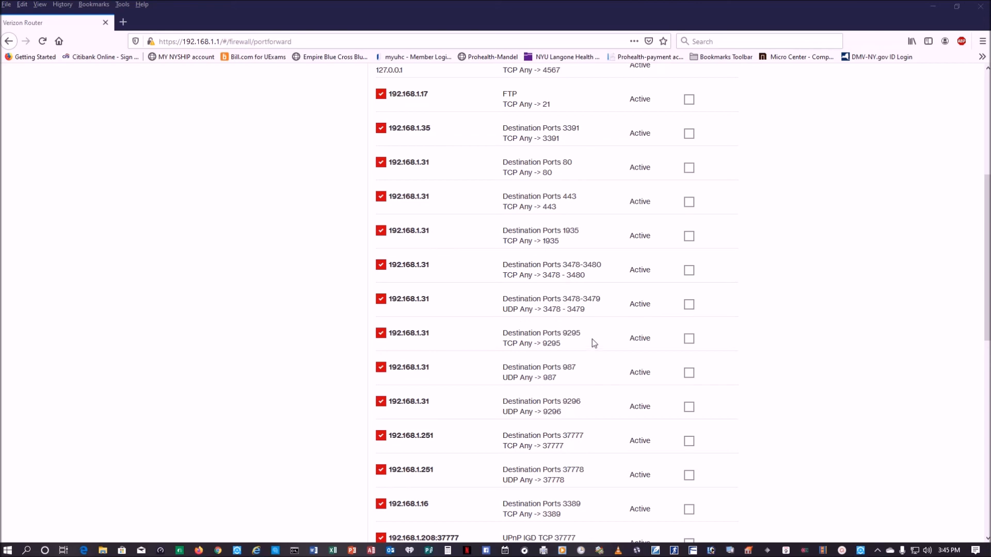
scroll(589, 343, "up", 5)
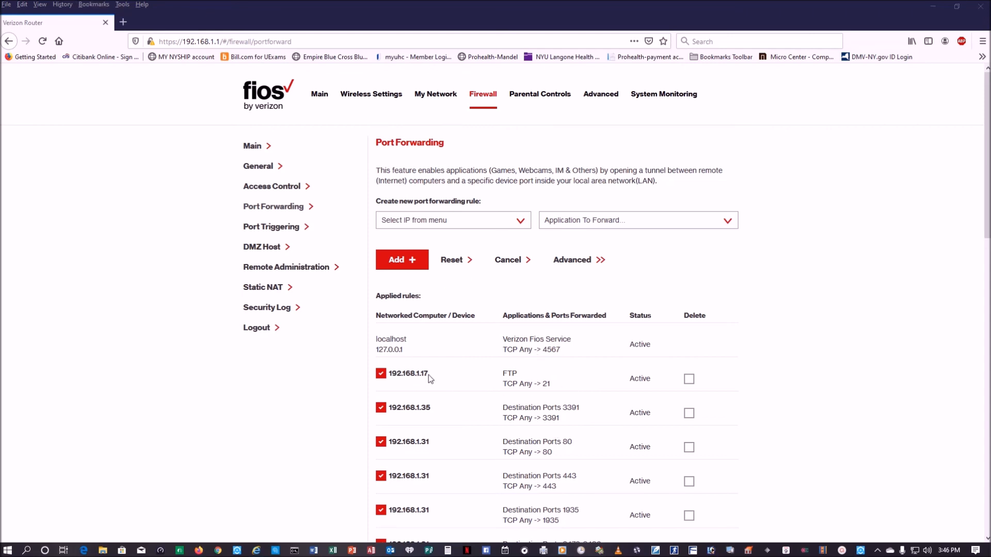
left_click(267, 331)
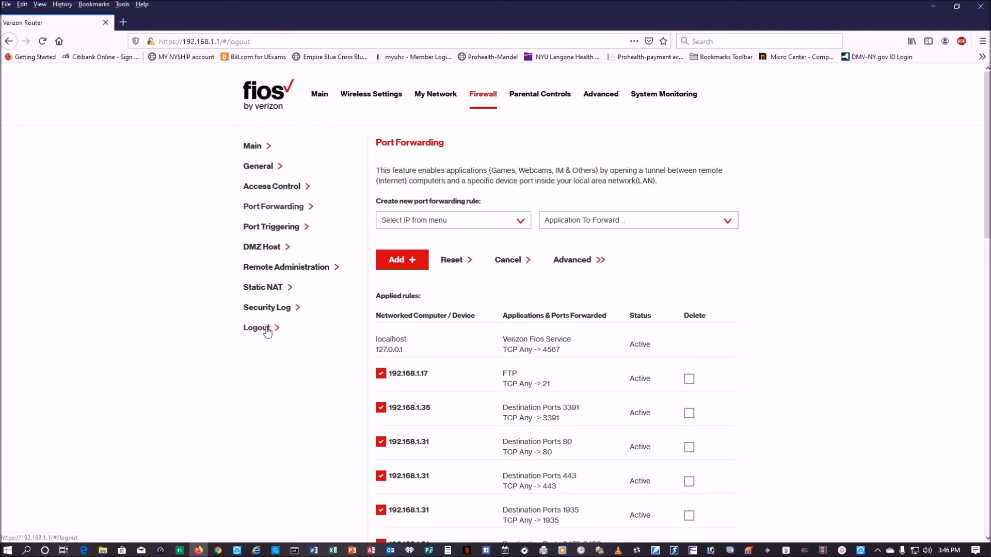
left_click(982, 7)
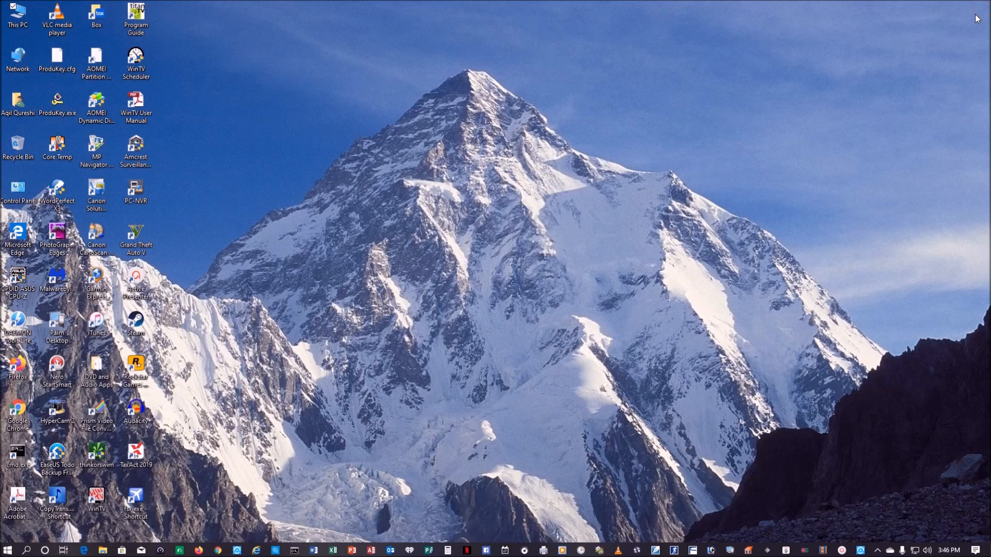